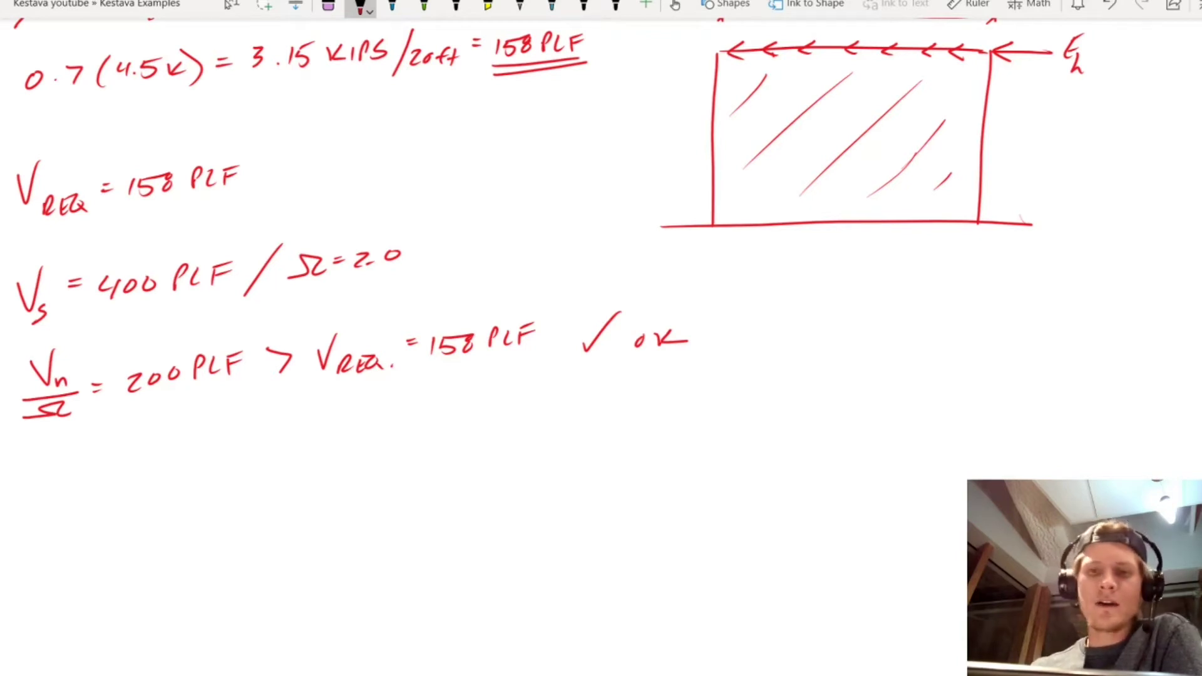
# Scroll to the blank area below the shear check and reselect the red pen with its options shown
pyautogui.scroll(-5, 500, 250)
pyautogui.click(231, 6)
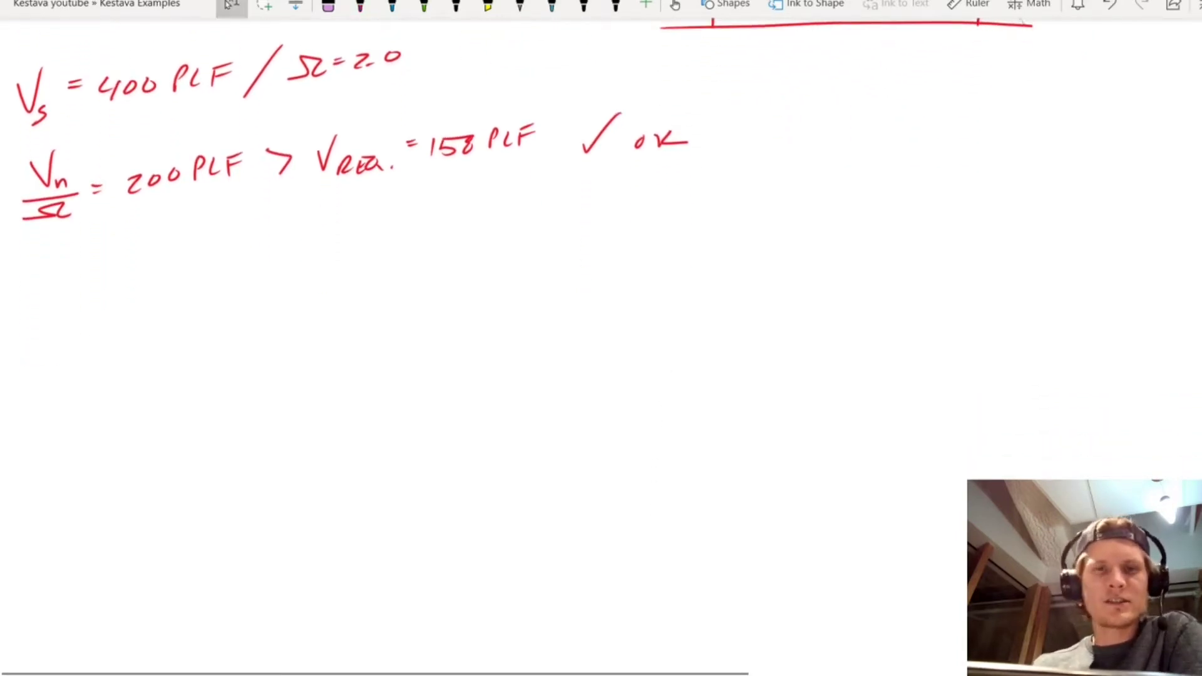
pyautogui.click(361, 6)
pyautogui.click(360, 6)
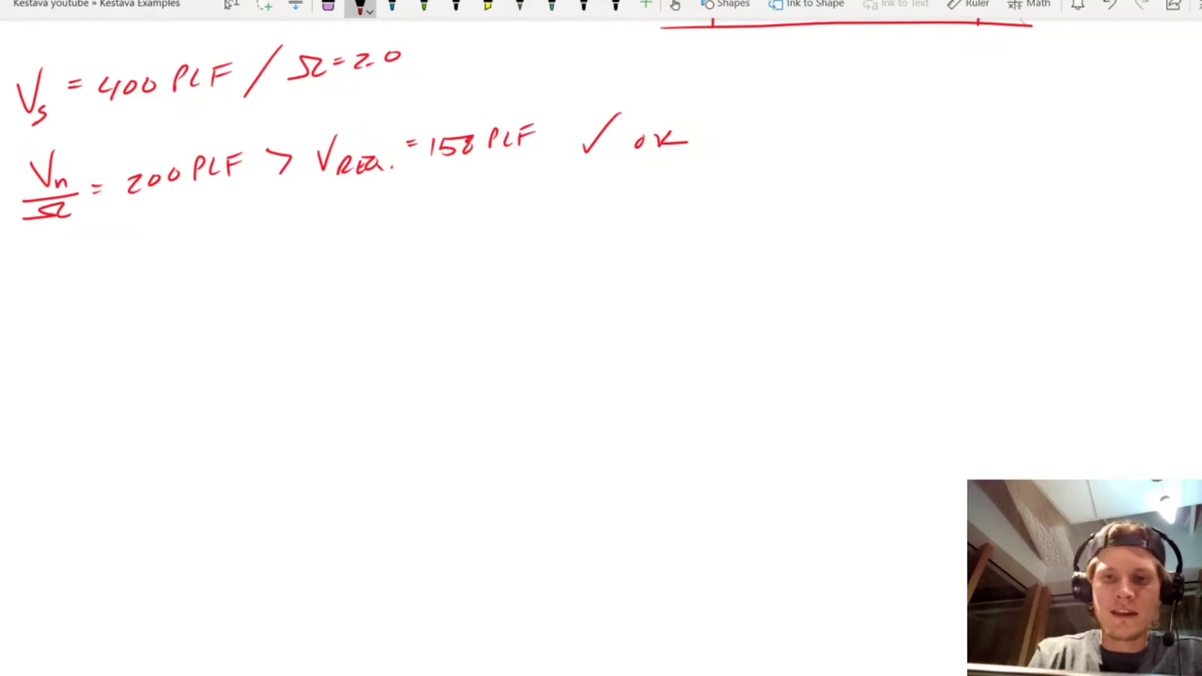
# Draw a red stud rectangle, left-face plywood line with nail marks, and an X-crossed top plate
pyautogui.moveTo(508, 285)
pyautogui.mouseDown()
pyautogui.moveTo(514, 492)
pyautogui.moveTo(561, 499)
pyautogui.moveTo(531, 478)
pyautogui.moveTo(580, 484)
pyautogui.mouseUp()
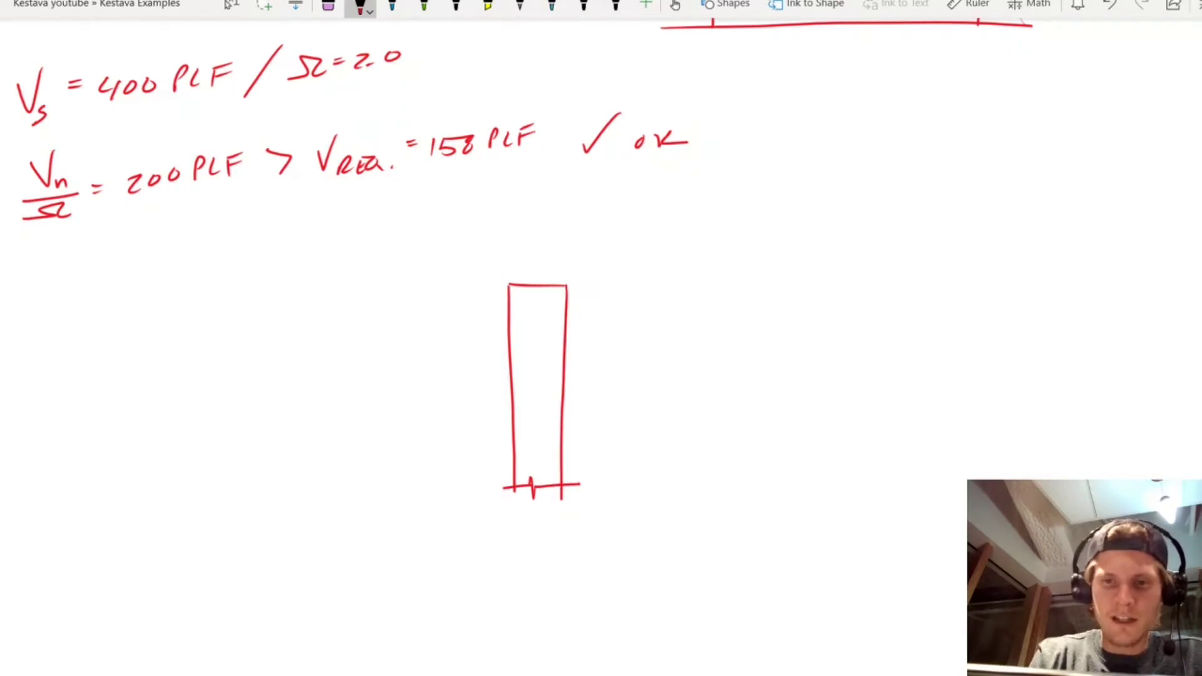
pyautogui.moveTo(505, 283)
pyautogui.mouseDown()
pyautogui.moveTo(495, 285)
pyautogui.moveTo(499, 488)
pyautogui.moveTo(513, 455)
pyautogui.mouseUp()
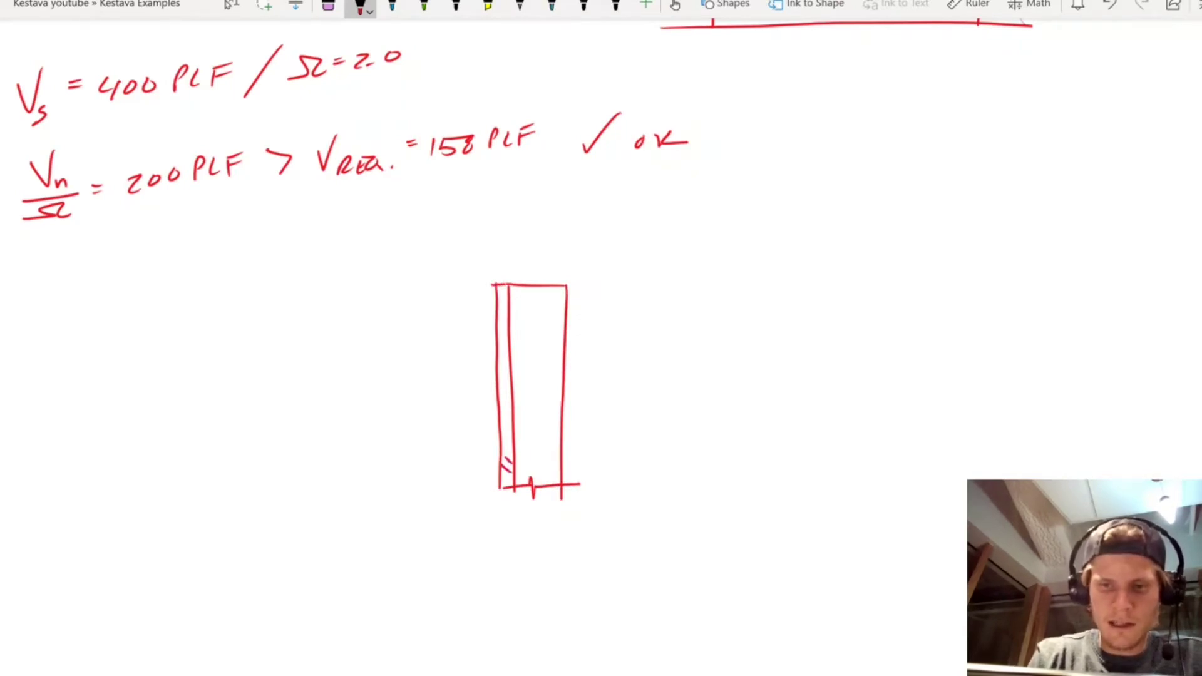
pyautogui.moveTo(499, 390); pyautogui.dragTo(510, 371)
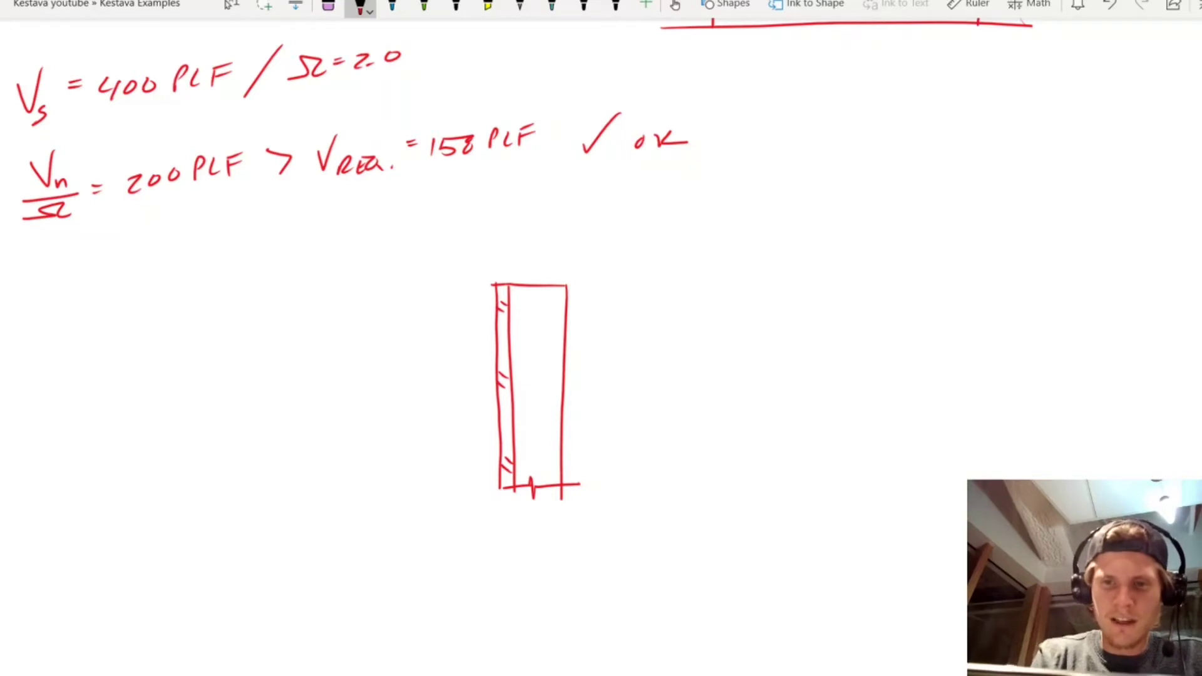
pyautogui.moveTo(490, 287)
pyautogui.mouseDown()
pyautogui.moveTo(490, 306)
pyautogui.moveTo(534, 294)
pyautogui.mouseUp()
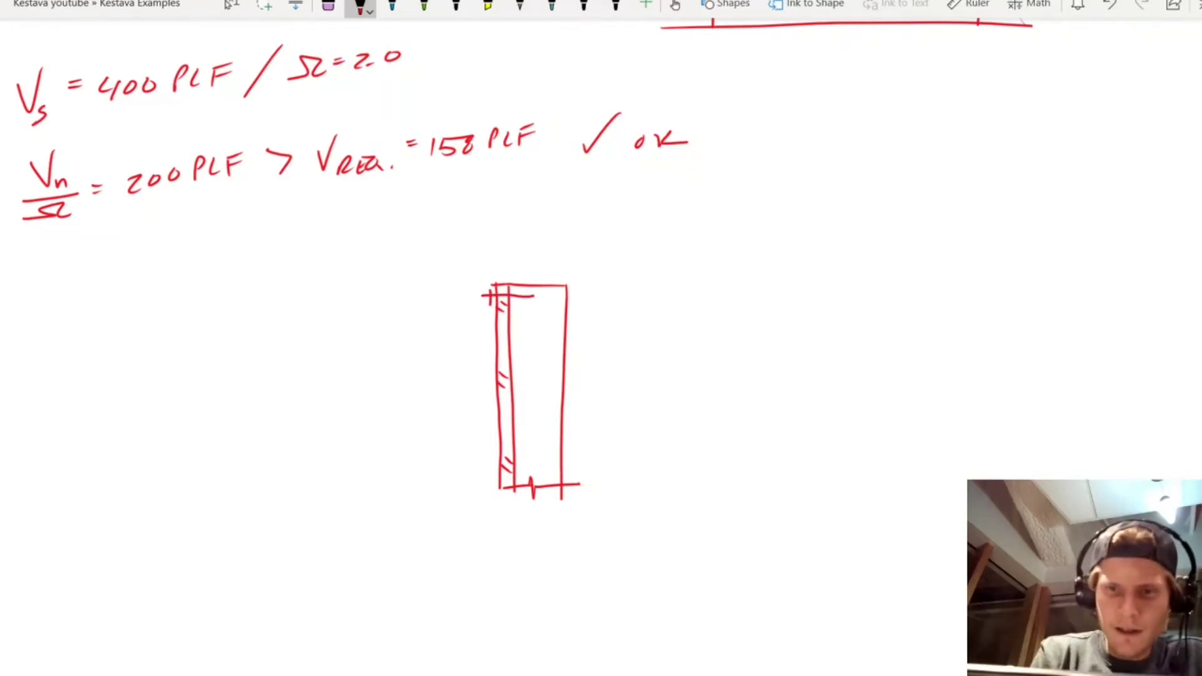
pyautogui.moveTo(508, 306)
pyautogui.mouseDown()
pyautogui.moveTo(567, 306)
pyautogui.moveTo(565, 284)
pyautogui.mouseUp()
pyautogui.moveTo(509, 326)
pyautogui.mouseDown()
pyautogui.moveTo(565, 325)
pyautogui.moveTo(565, 306)
pyautogui.mouseUp()
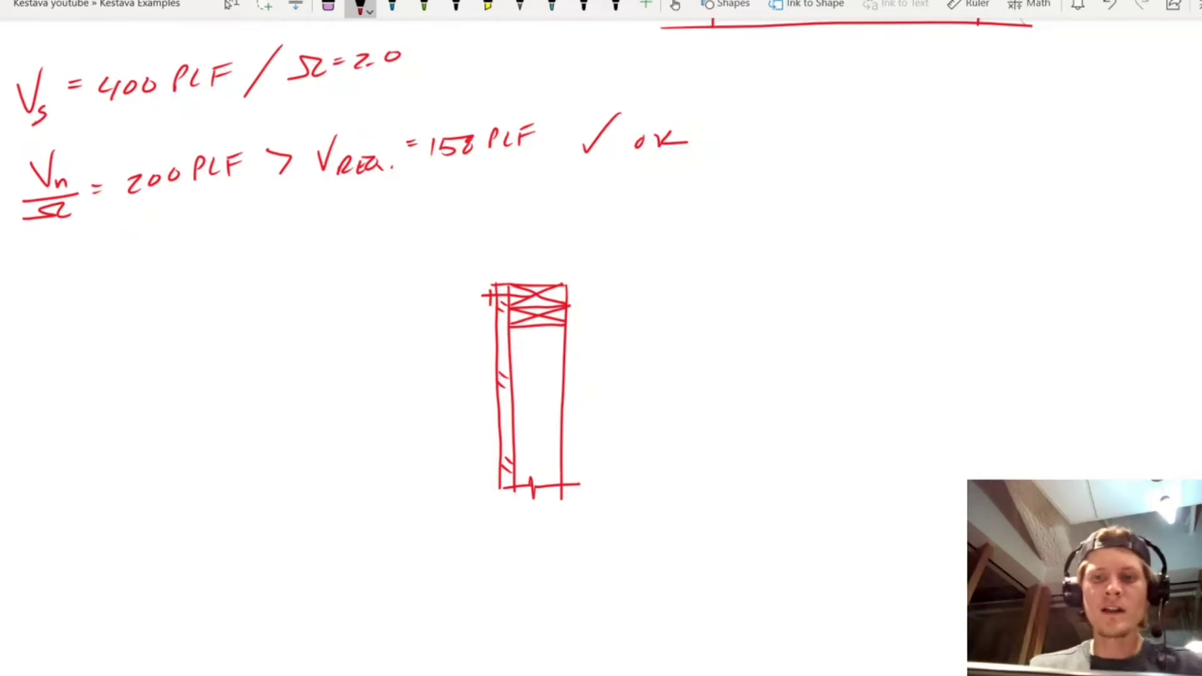
# Handwrite the arrowed stud callout 'STUD @ 16" o.c.'
pyautogui.moveTo(623, 338); pyautogui.dragTo(565, 372)
pyautogui.moveTo(642, 328); pyautogui.dragTo(631, 343)
pyautogui.moveTo(649, 330)
pyautogui.mouseDown()
pyautogui.moveTo(649, 339)
pyautogui.moveTo(661, 328)
pyautogui.mouseUp()
pyautogui.moveTo(654, 331); pyautogui.dragTo(745, 328)
pyautogui.moveTo(759, 316); pyautogui.dragTo(764, 322)
pyautogui.moveTo(780, 326); pyautogui.dragTo(783, 324)
pyautogui.click(791, 329)
pyautogui.moveTo(802, 320); pyautogui.dragTo(800, 330)
# Add an arrowed '2x TOP PL' callout pointing to the top plate
pyautogui.moveTo(615, 255); pyautogui.dragTo(568, 285)
pyautogui.moveTo(579, 273); pyautogui.dragTo(585, 283)
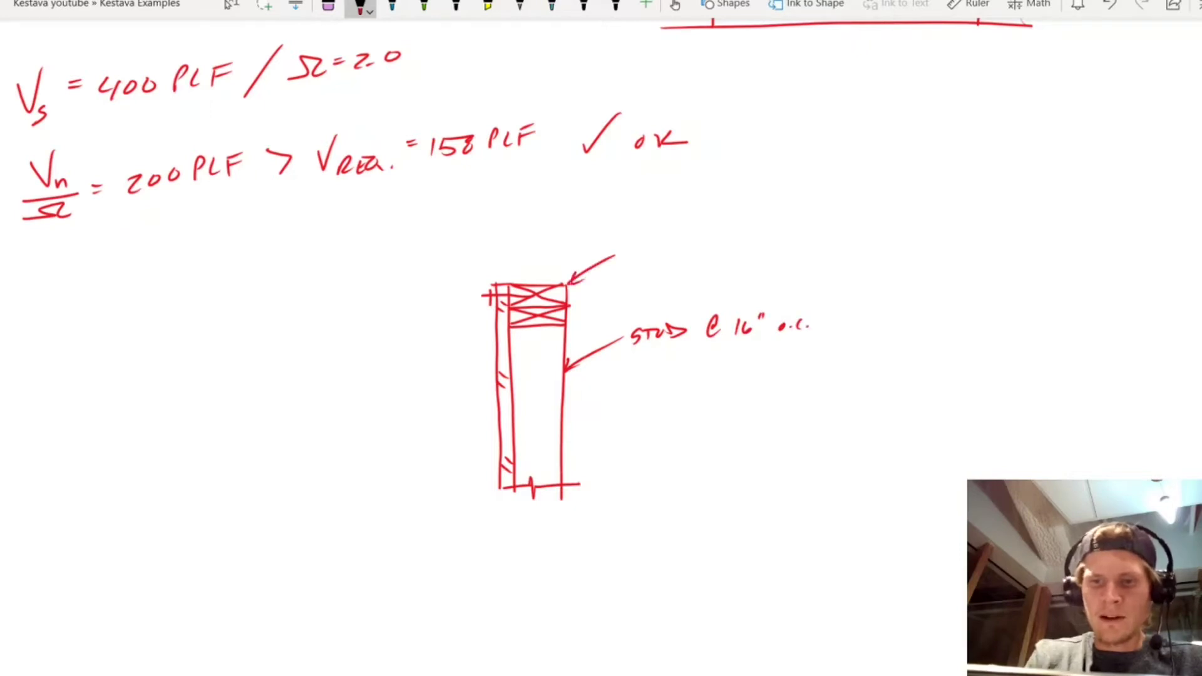
pyautogui.moveTo(626, 245); pyautogui.dragTo(637, 256)
pyautogui.moveTo(643, 244); pyautogui.dragTo(655, 253)
pyautogui.moveTo(653, 241)
pyautogui.mouseDown()
pyautogui.moveTo(644, 254)
pyautogui.moveTo(697, 237)
pyautogui.mouseUp()
pyautogui.moveTo(706, 247); pyautogui.dragTo(712, 233)
pyautogui.moveTo(726, 241); pyautogui.dragTo(731, 226)
pyautogui.moveTo(738, 224); pyautogui.dragTo(746, 238)
# Draw a curved arrow to the edge nail labelled 'EDGE NAILING'
pyautogui.moveTo(490, 244); pyautogui.dragTo(482, 288)
pyautogui.moveTo(484, 276); pyautogui.dragTo(480, 287)
pyautogui.moveTo(504, 223)
pyautogui.mouseDown()
pyautogui.moveTo(500, 236)
pyautogui.moveTo(508, 224)
pyautogui.mouseUp()
pyautogui.moveTo(510, 220); pyautogui.dragTo(520, 227)
pyautogui.moveTo(533, 215)
pyautogui.mouseDown()
pyautogui.moveTo(529, 224)
pyautogui.moveTo(580, 204)
pyautogui.mouseUp()
pyautogui.moveTo(583, 212); pyautogui.dragTo(593, 200)
pyautogui.moveTo(597, 198); pyautogui.dragTo(608, 205)
pyautogui.moveTo(613, 204); pyautogui.dragTo(646, 188)
# Label the plywood '3/8" PLY' with an arrow pointing at it
pyautogui.moveTo(414, 323); pyautogui.dragTo(494, 337)
pyautogui.moveTo(486, 329); pyautogui.dragTo(496, 338)
pyautogui.moveTo(359, 302); pyautogui.dragTo(360, 316)
pyautogui.moveTo(378, 294)
pyautogui.mouseDown()
pyautogui.moveTo(377, 316)
pyautogui.moveTo(389, 297)
pyautogui.mouseUp()
pyautogui.moveTo(396, 288); pyautogui.dragTo(354, 345)
pyautogui.moveTo(355, 327); pyautogui.dragTo(369, 341)
pyautogui.moveTo(373, 332); pyautogui.dragTo(384, 322)
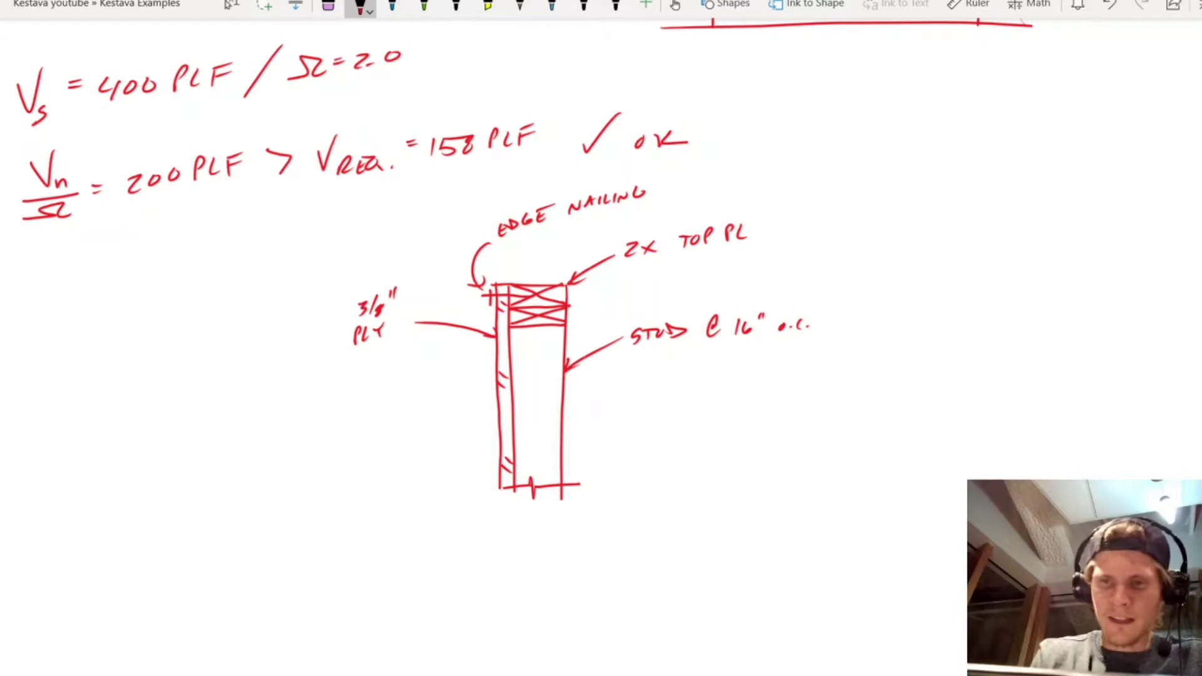
# Add '2x6' to the stud label and correct the top plate label to '2x6'
pyautogui.moveTo(612, 306); pyautogui.dragTo(624, 319)
pyautogui.moveTo(625, 306); pyautogui.dragTo(627, 315)
pyautogui.moveTo(651, 302); pyautogui.dragTo(644, 314)
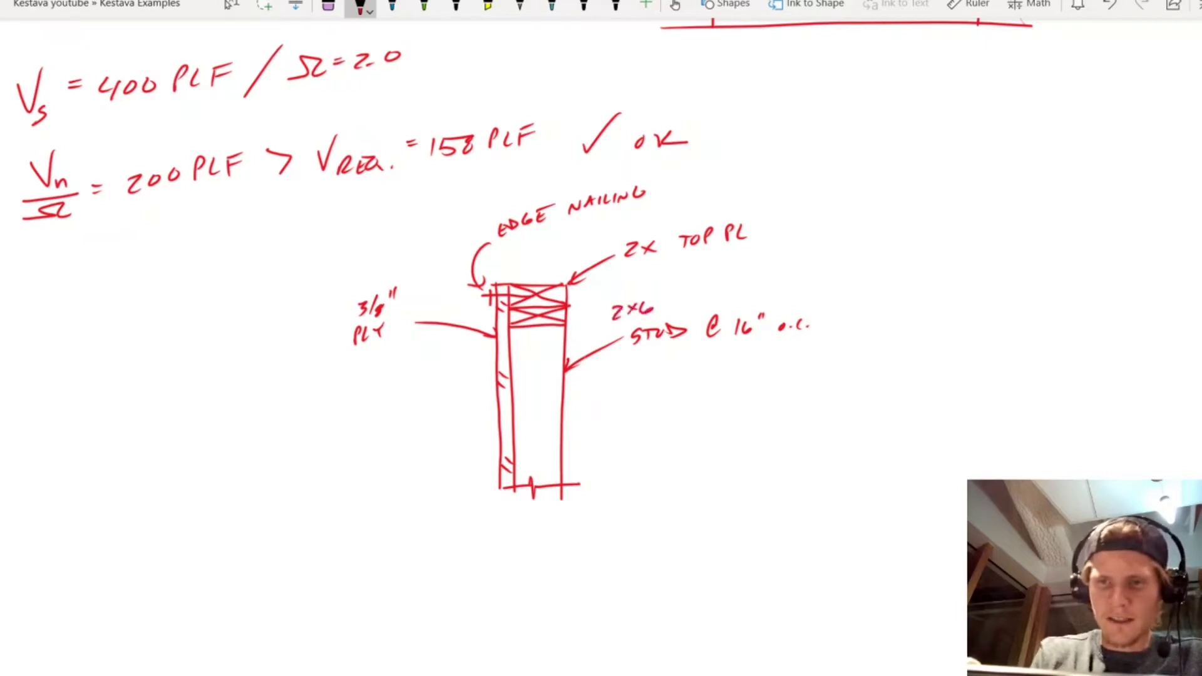
pyautogui.moveTo(673, 234); pyautogui.dragTo(663, 244)
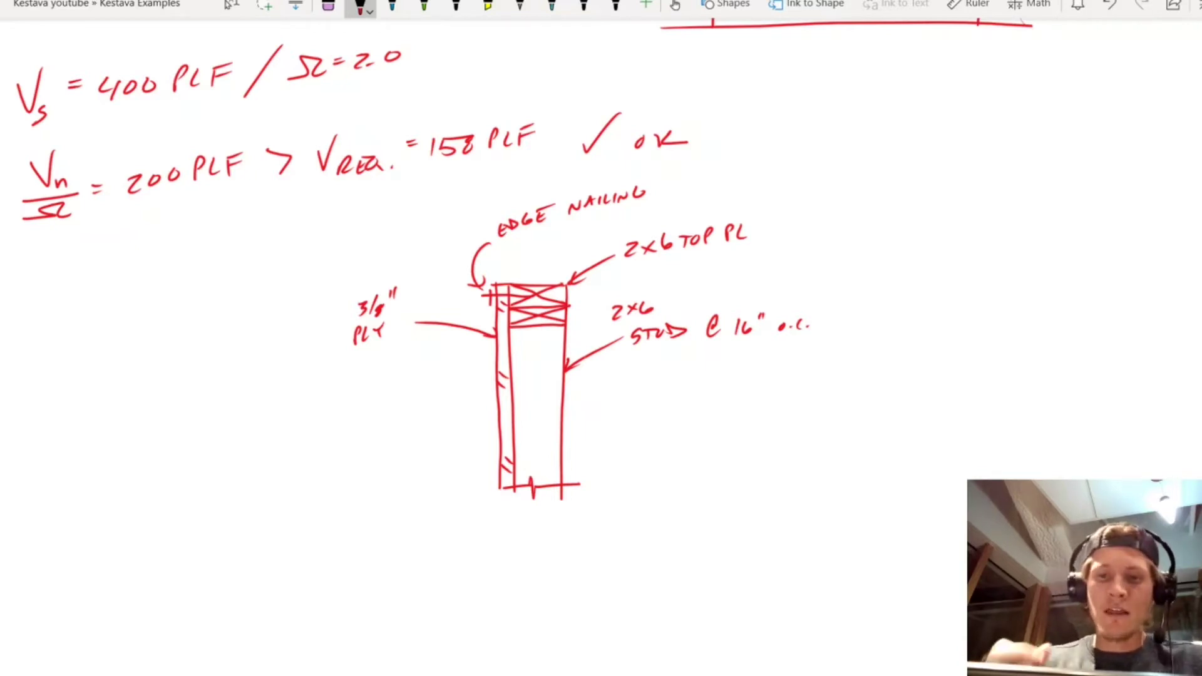
# Trace the top plate's lower edge and both stud edges in blue ink
pyautogui.click(392, 7)
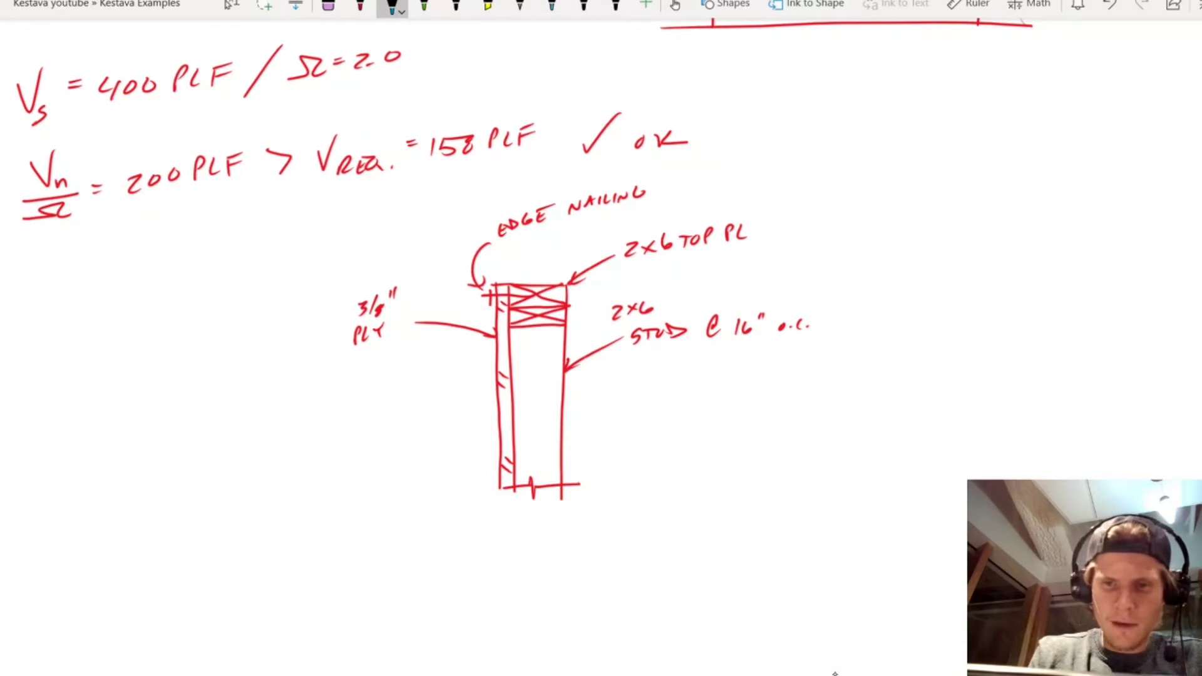
pyautogui.moveTo(511, 305)
pyautogui.mouseDown()
pyautogui.moveTo(565, 304)
pyautogui.moveTo(531, 284)
pyautogui.moveTo(560, 285)
pyautogui.moveTo(565, 303)
pyautogui.moveTo(548, 297)
pyautogui.moveTo(571, 305)
pyautogui.moveTo(510, 323)
pyautogui.moveTo(566, 321)
pyautogui.mouseUp()
pyautogui.moveTo(511, 321)
pyautogui.mouseDown()
pyautogui.moveTo(566, 307)
pyautogui.moveTo(562, 483)
pyautogui.mouseUp()
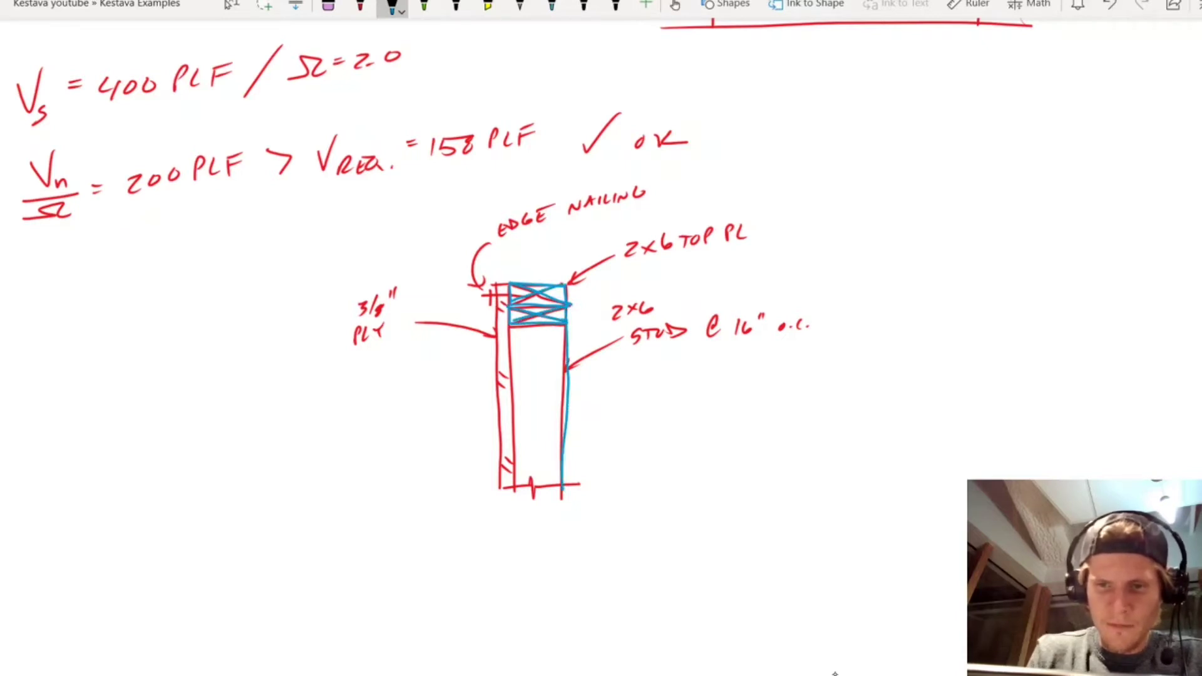
pyautogui.moveTo(510, 325); pyautogui.dragTo(512, 483)
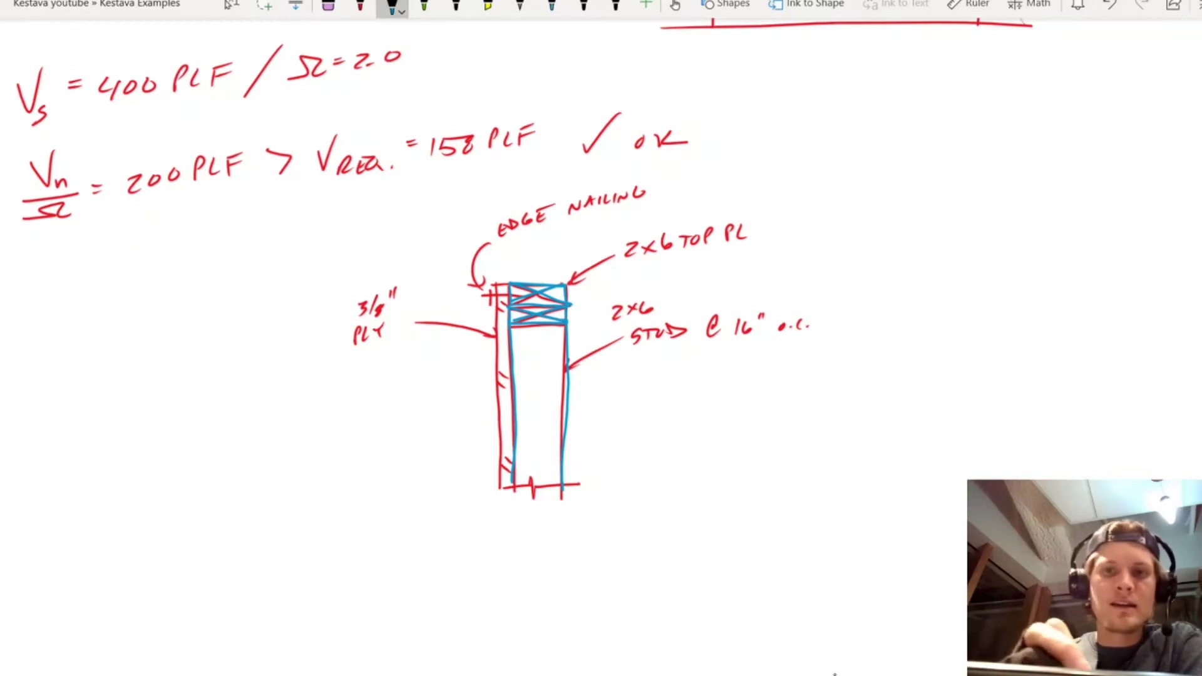
pyautogui.click(360, 5)
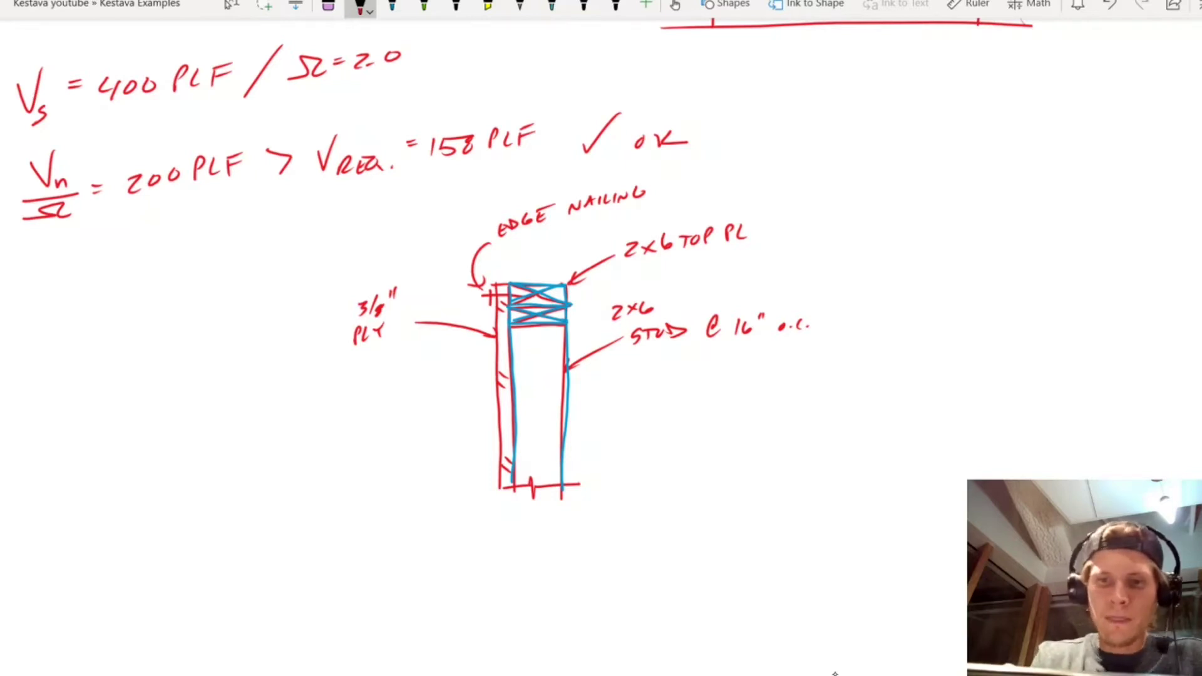
# Draw a red hatched member on top of the top plate
pyautogui.moveTo(511, 268)
pyautogui.mouseDown()
pyautogui.moveTo(512, 281)
pyautogui.moveTo(624, 282)
pyautogui.moveTo(583, 275)
pyautogui.mouseUp()
pyautogui.moveTo(586, 281)
pyautogui.mouseDown()
pyautogui.moveTo(593, 275)
pyautogui.moveTo(538, 273)
pyautogui.mouseUp()
pyautogui.moveTo(538, 282); pyautogui.dragTo(546, 275)
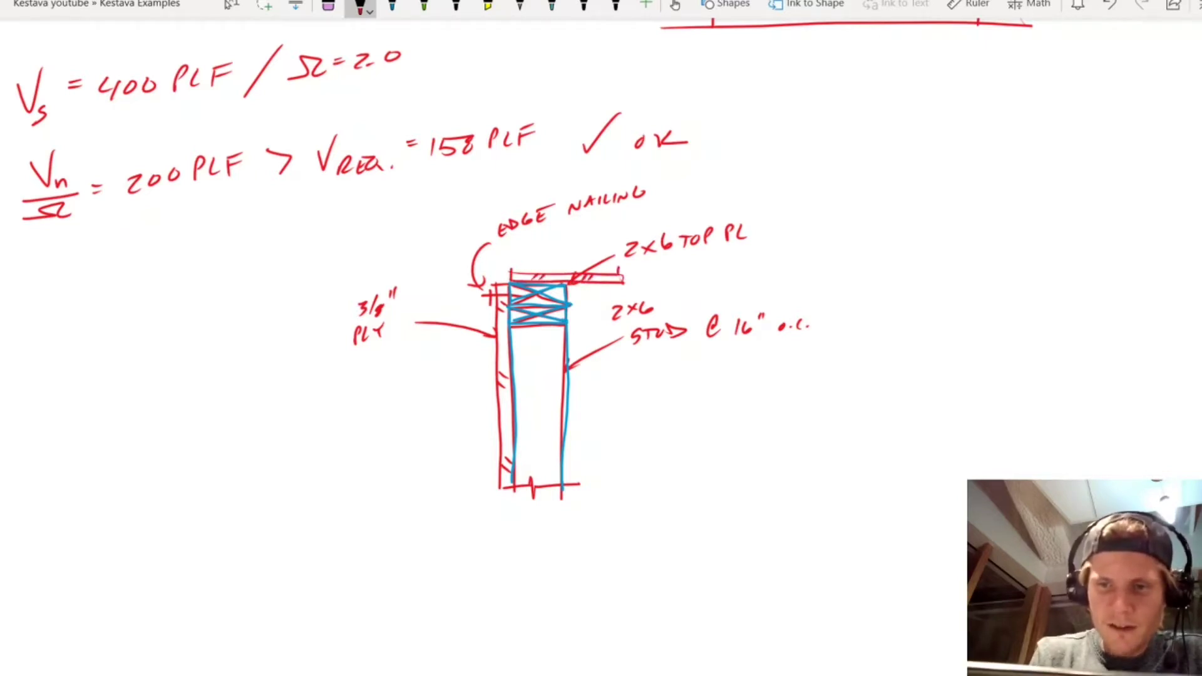
# Trace the member's lower and top edges in green ink
pyautogui.click(424, 6)
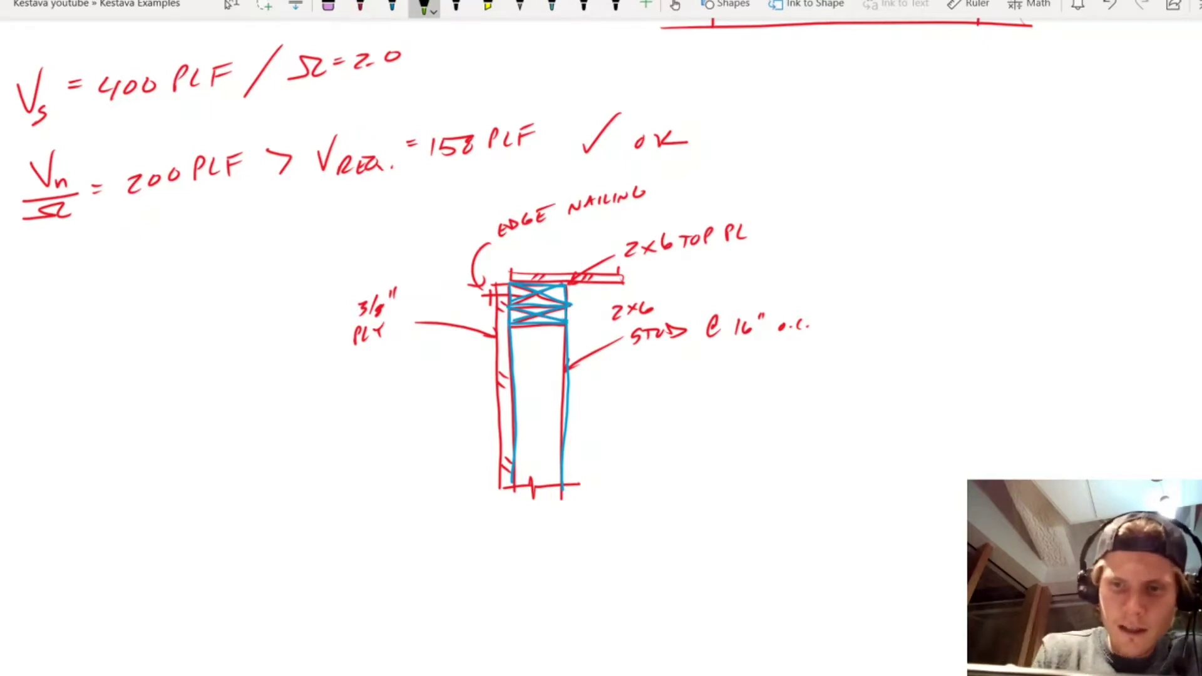
pyautogui.moveTo(510, 279); pyautogui.dragTo(623, 281)
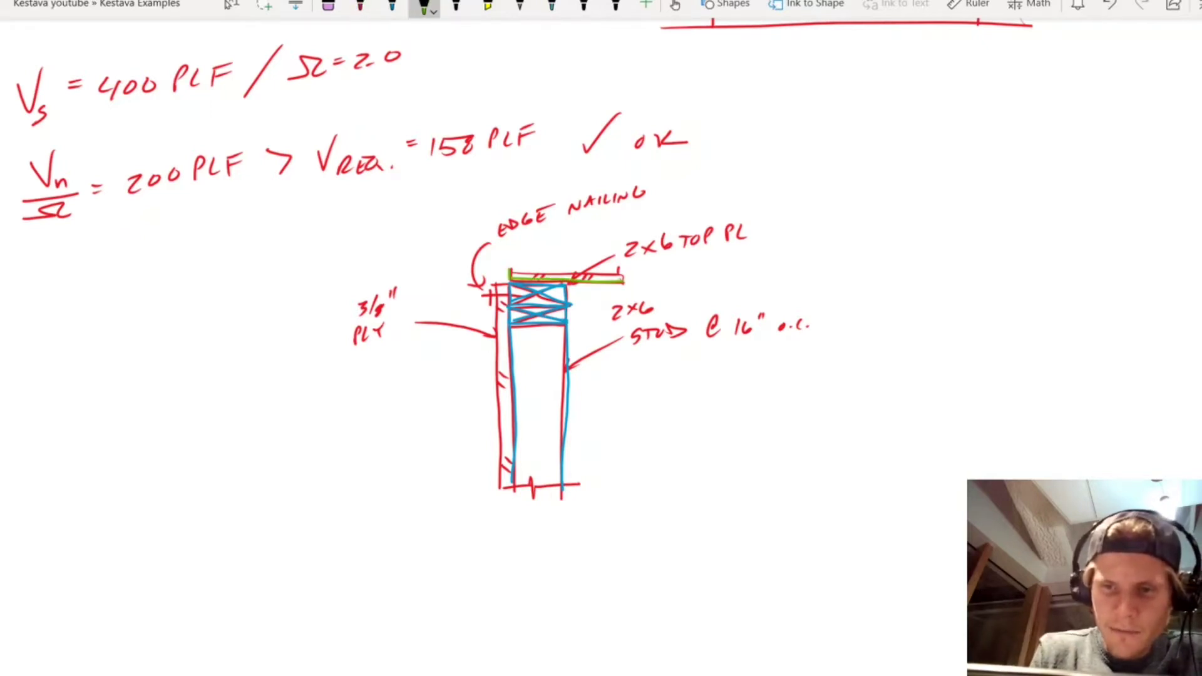
pyautogui.moveTo(507, 272); pyautogui.dragTo(620, 274)
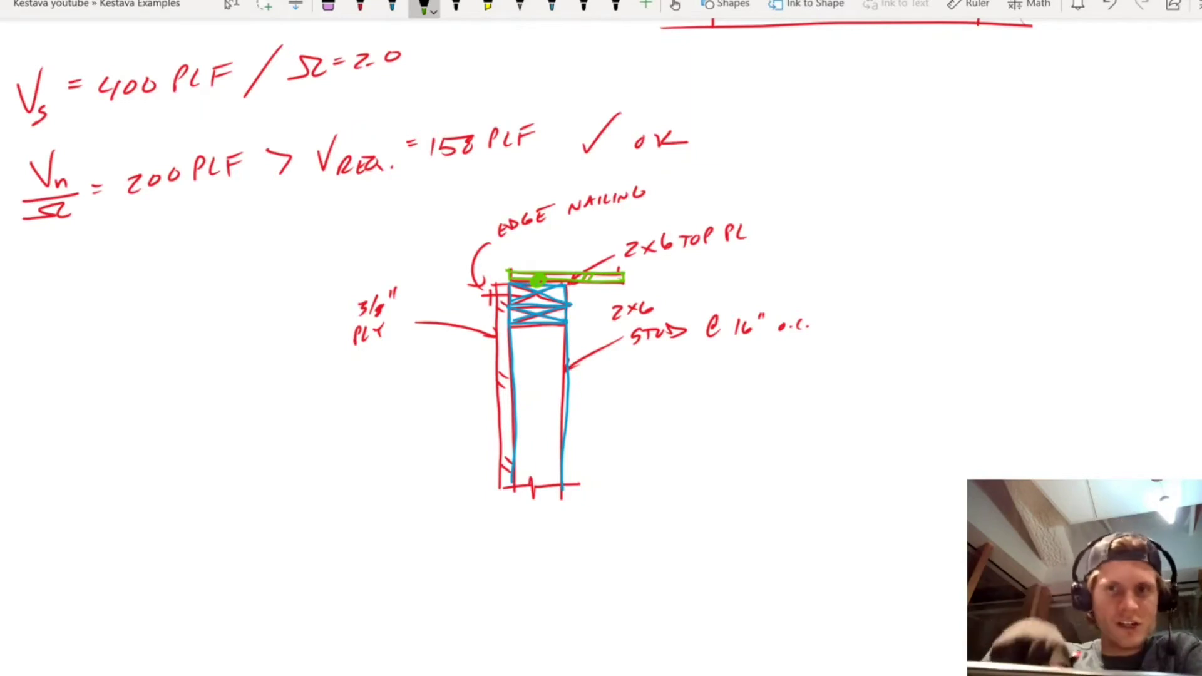
# Trace the top edge of the 20 ft wall sketch above in green, then return to red
pyautogui.scroll(6, 835, 673)
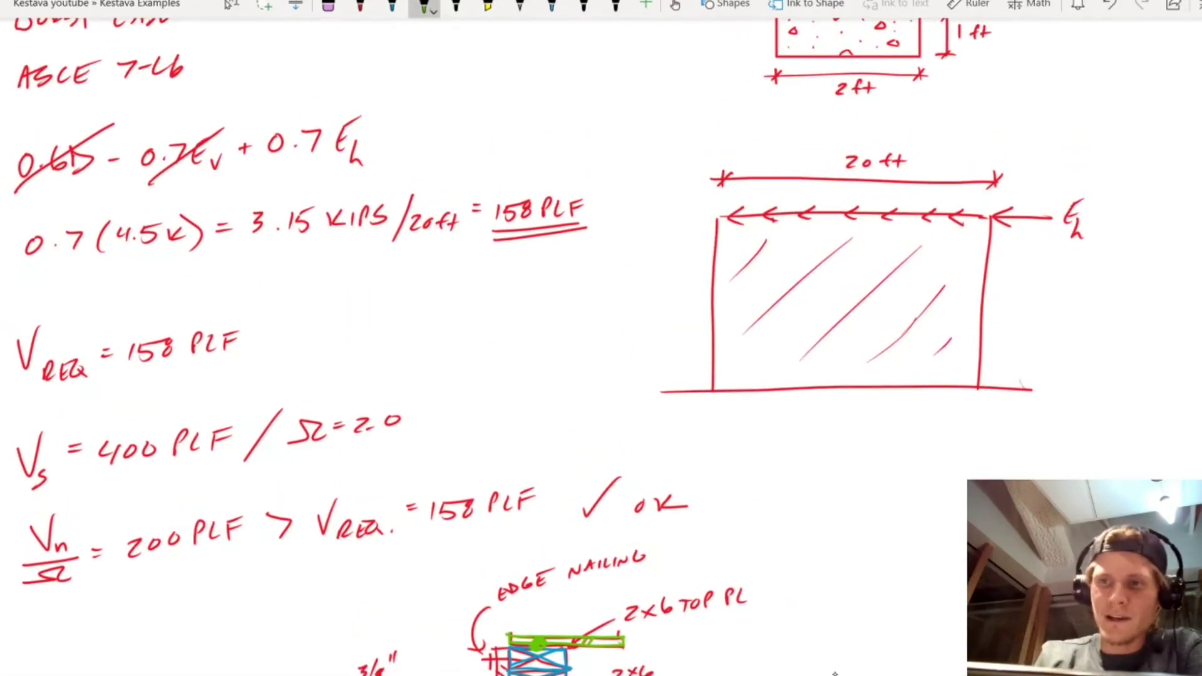
pyautogui.moveTo(717, 220); pyautogui.dragTo(990, 213)
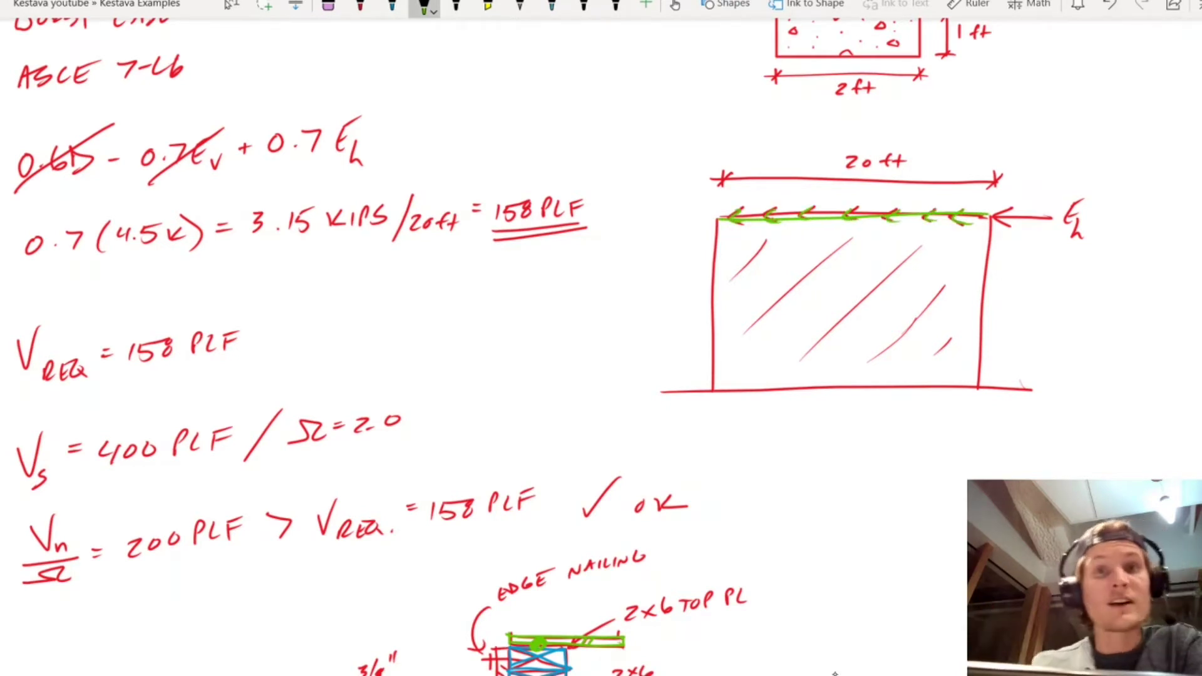
pyautogui.scroll(-5, 834, 626)
pyautogui.press('Escape')
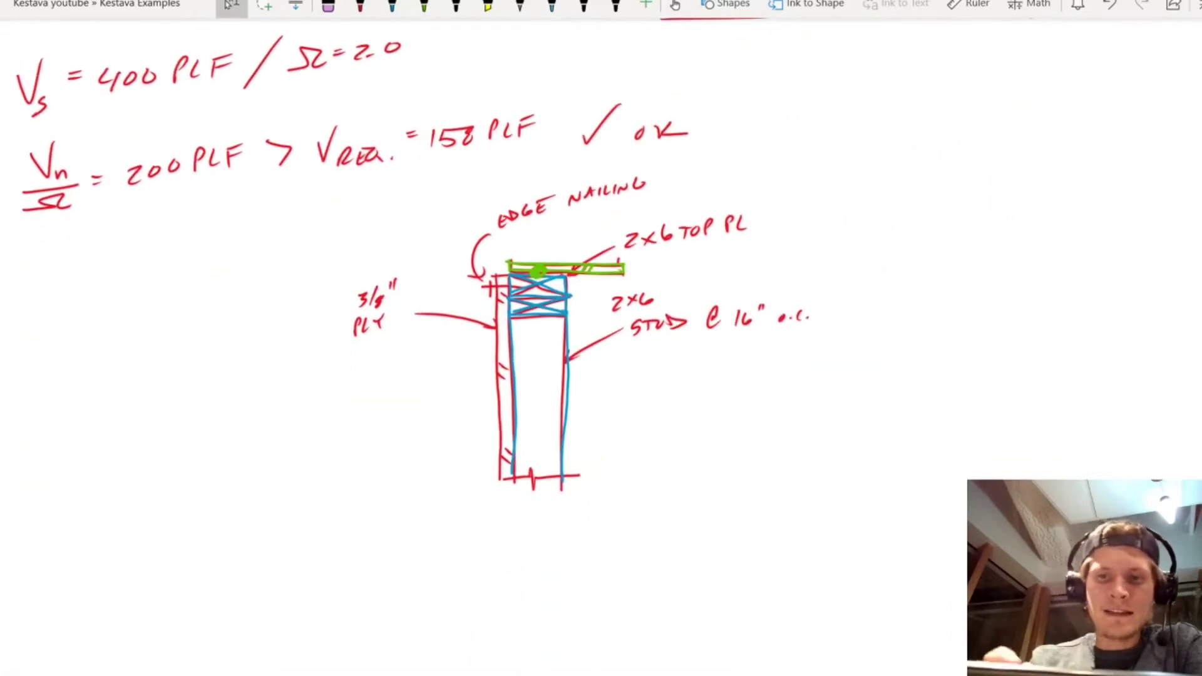
pyautogui.click(424, 7)
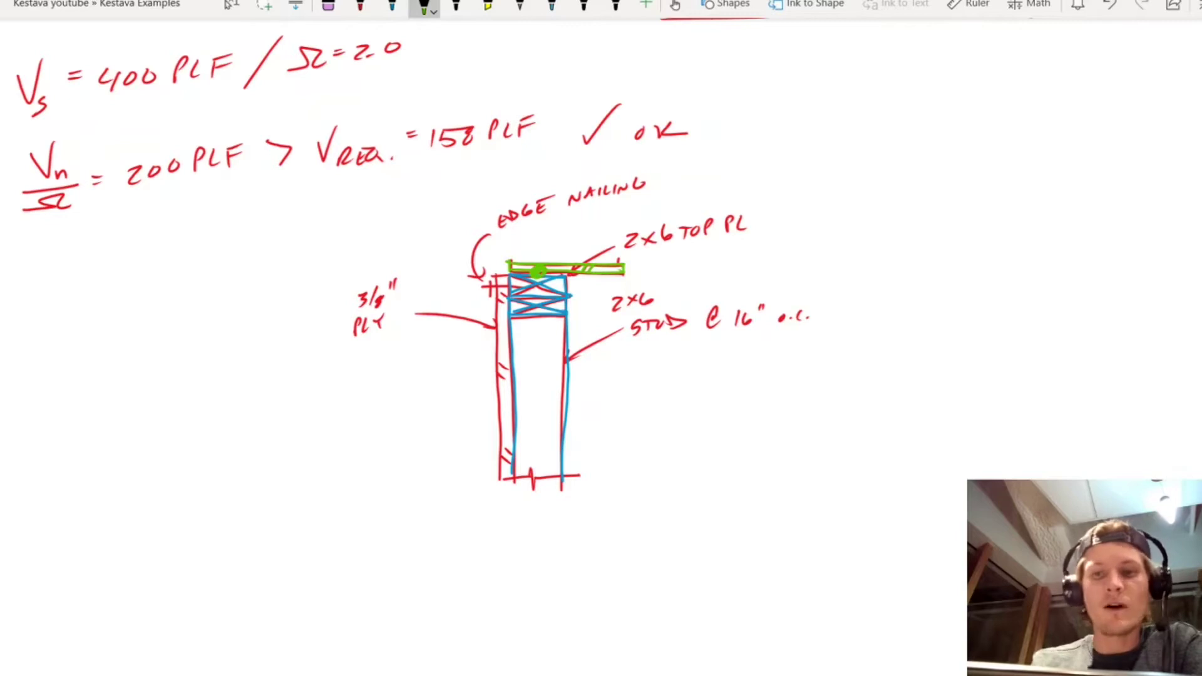
pyautogui.click(360, 6)
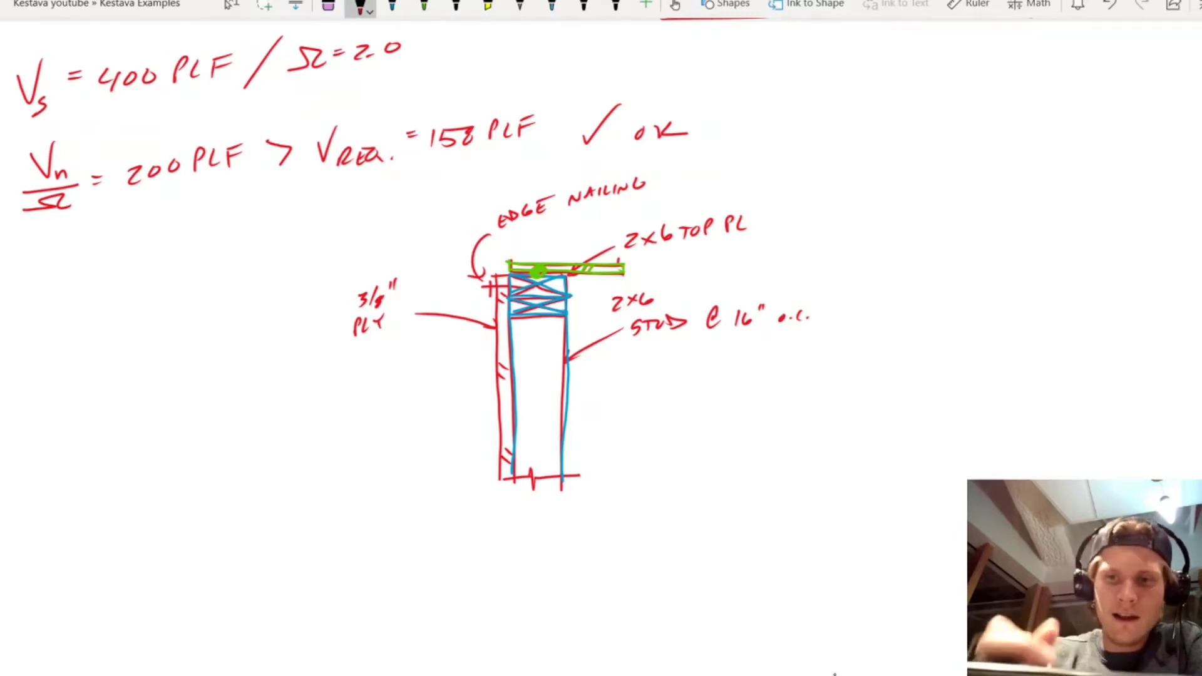
# Draw the red load path: nail mark, top plate line, plywood drop, and arrow below the wall
pyautogui.moveTo(537, 257)
pyautogui.mouseDown()
pyautogui.moveTo(536, 294)
pyautogui.moveTo(538, 256)
pyautogui.moveTo(554, 255)
pyautogui.mouseUp()
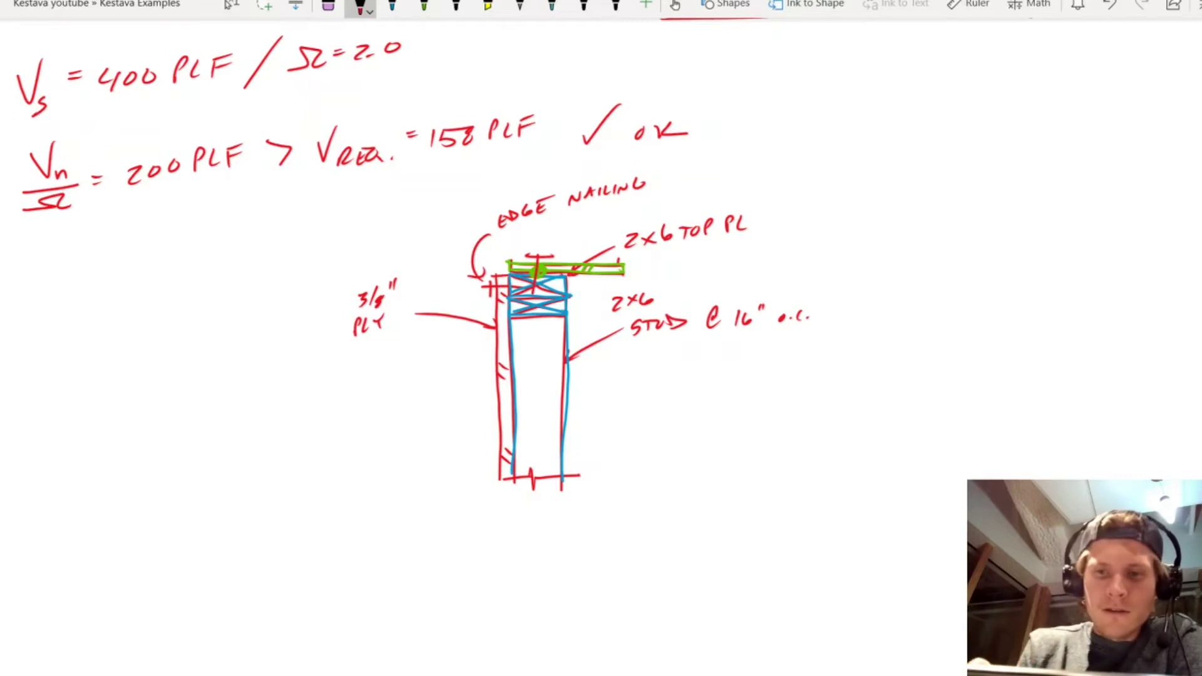
pyautogui.moveTo(657, 270)
pyautogui.mouseDown()
pyautogui.moveTo(548, 267)
pyautogui.moveTo(544, 284)
pyautogui.mouseUp()
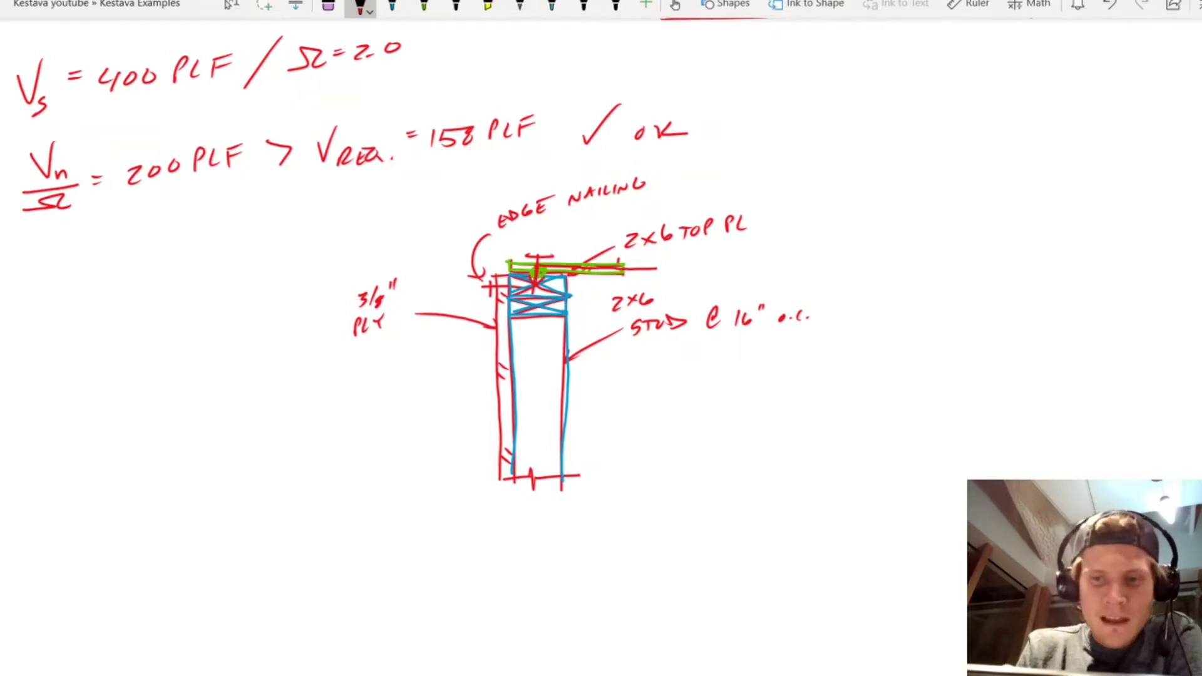
pyautogui.moveTo(512, 279)
pyautogui.mouseDown()
pyautogui.moveTo(498, 294)
pyautogui.moveTo(507, 342)
pyautogui.mouseUp()
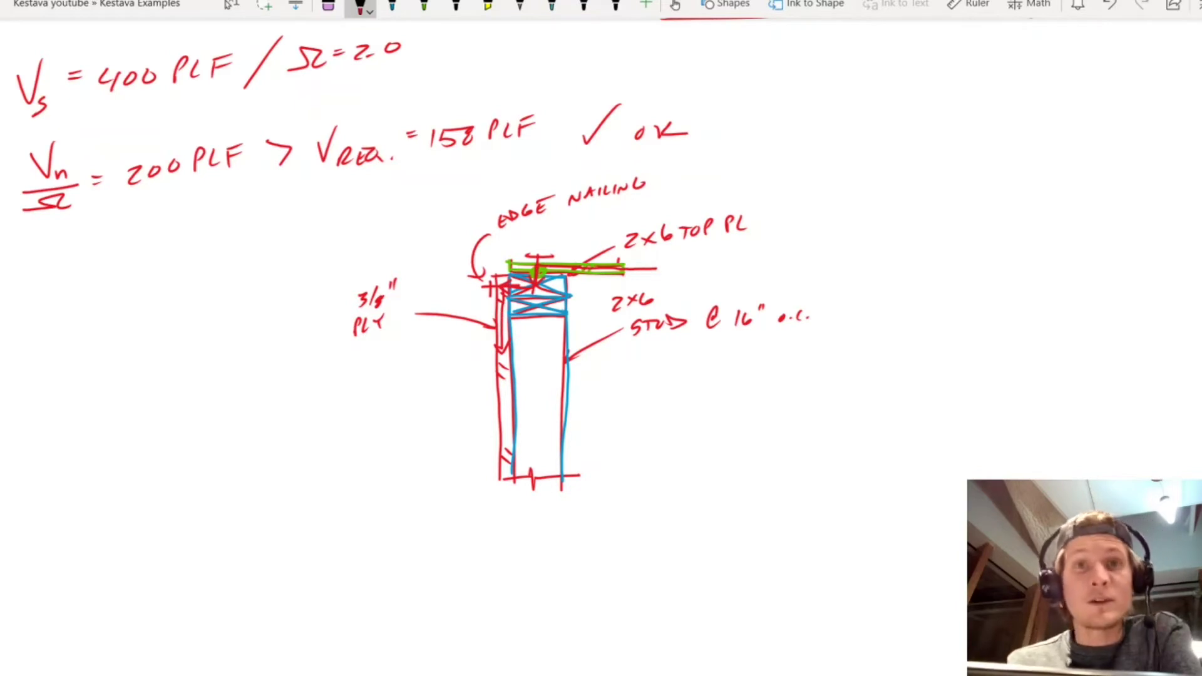
pyautogui.moveTo(507, 361)
pyautogui.mouseDown()
pyautogui.moveTo(505, 531)
pyautogui.moveTo(517, 515)
pyautogui.mouseUp()
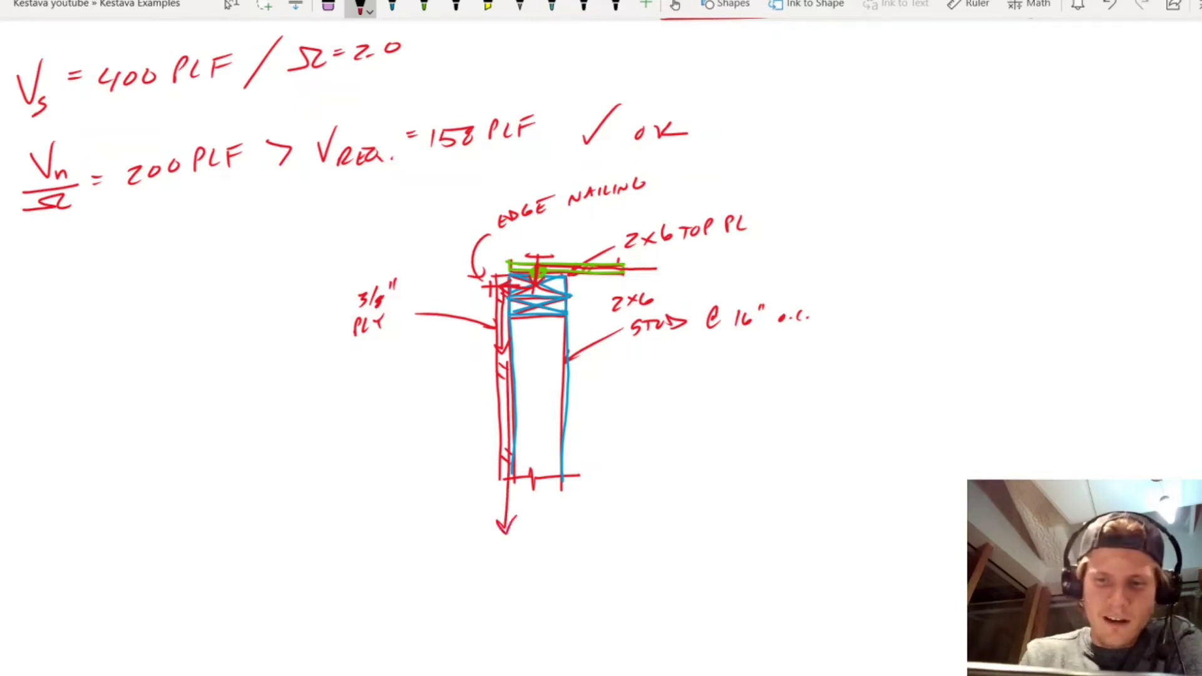